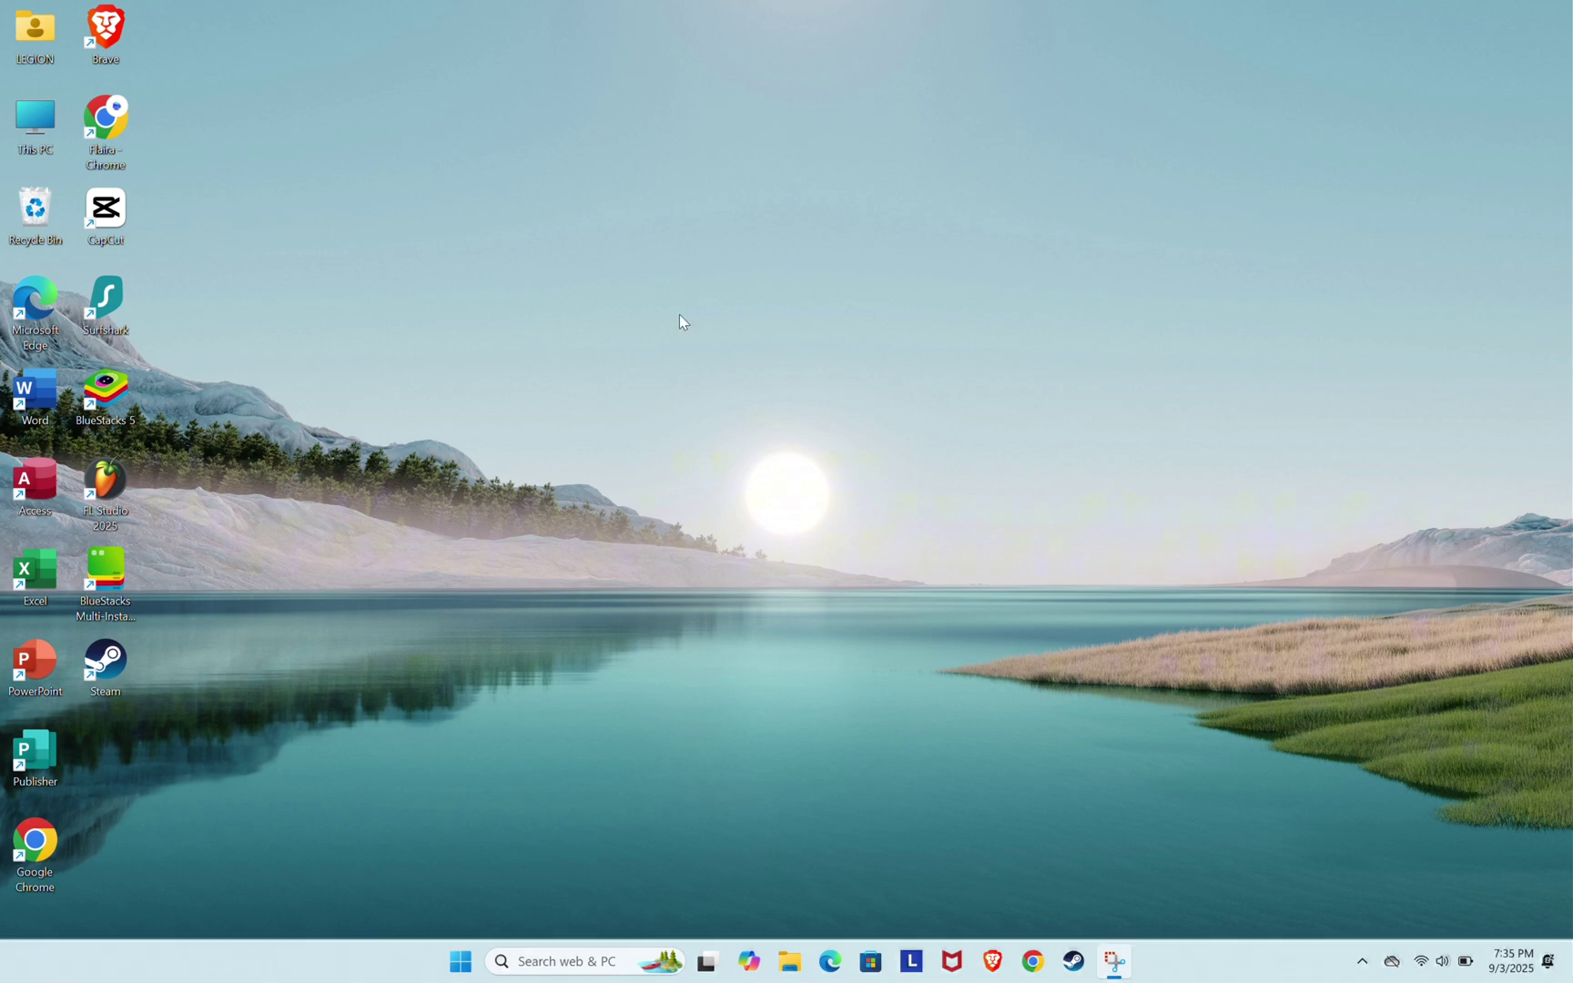
Launch Chrome from the taskbar and run a Google search for 'metatrader 5'.
click(1034, 961)
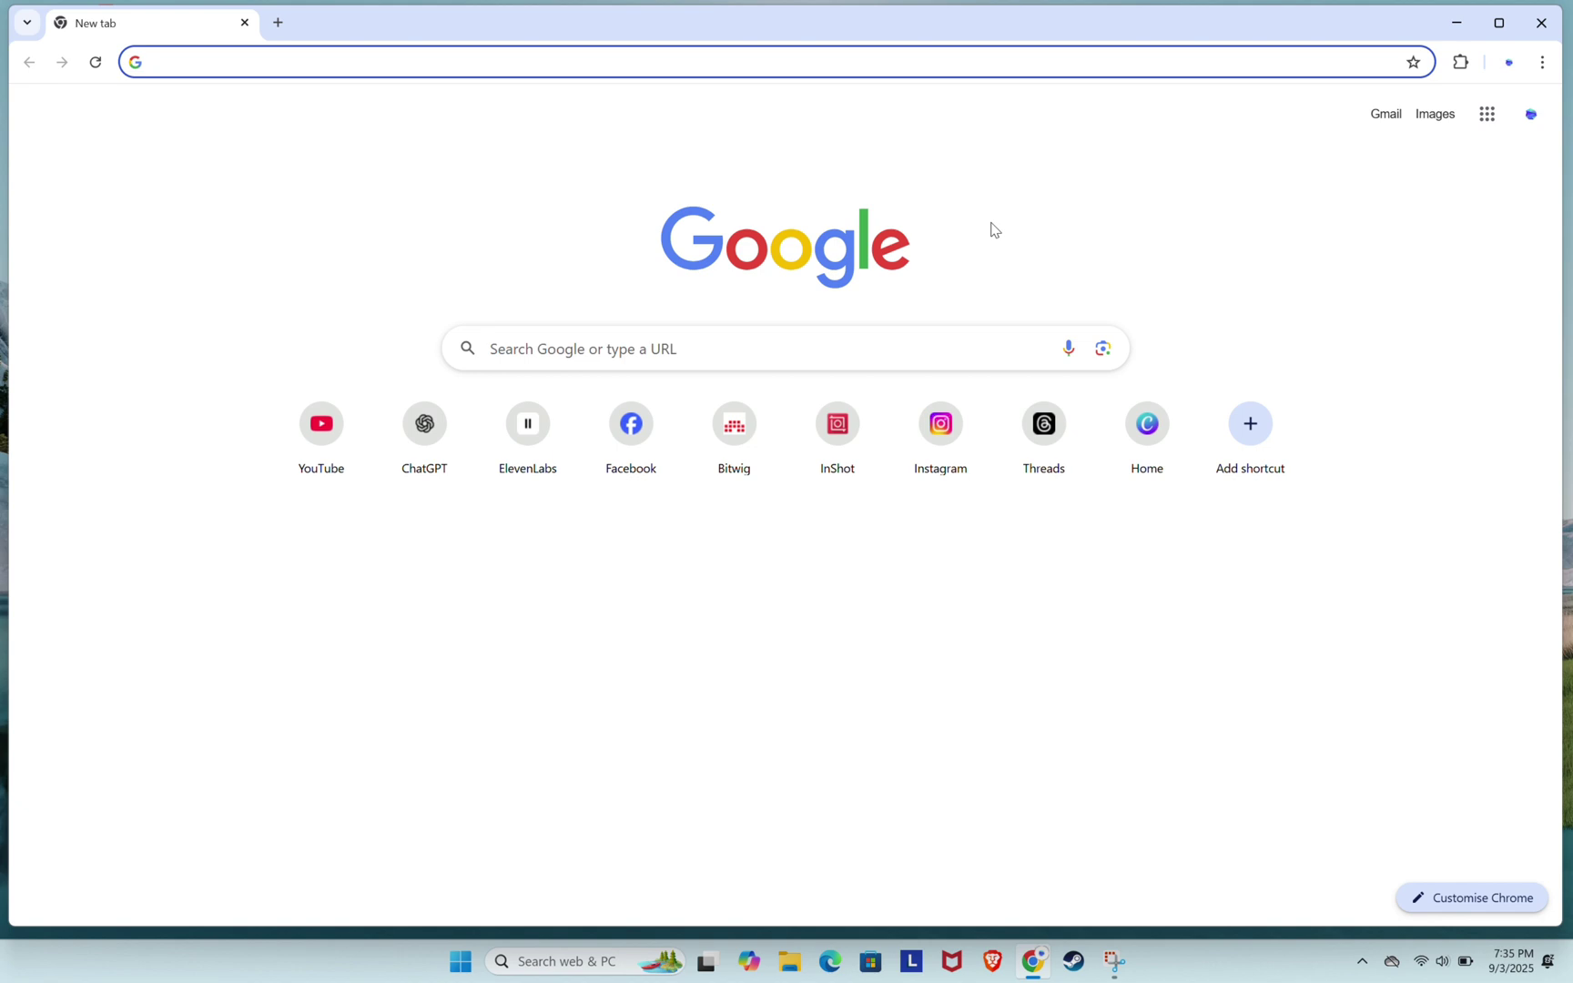
text(Me)
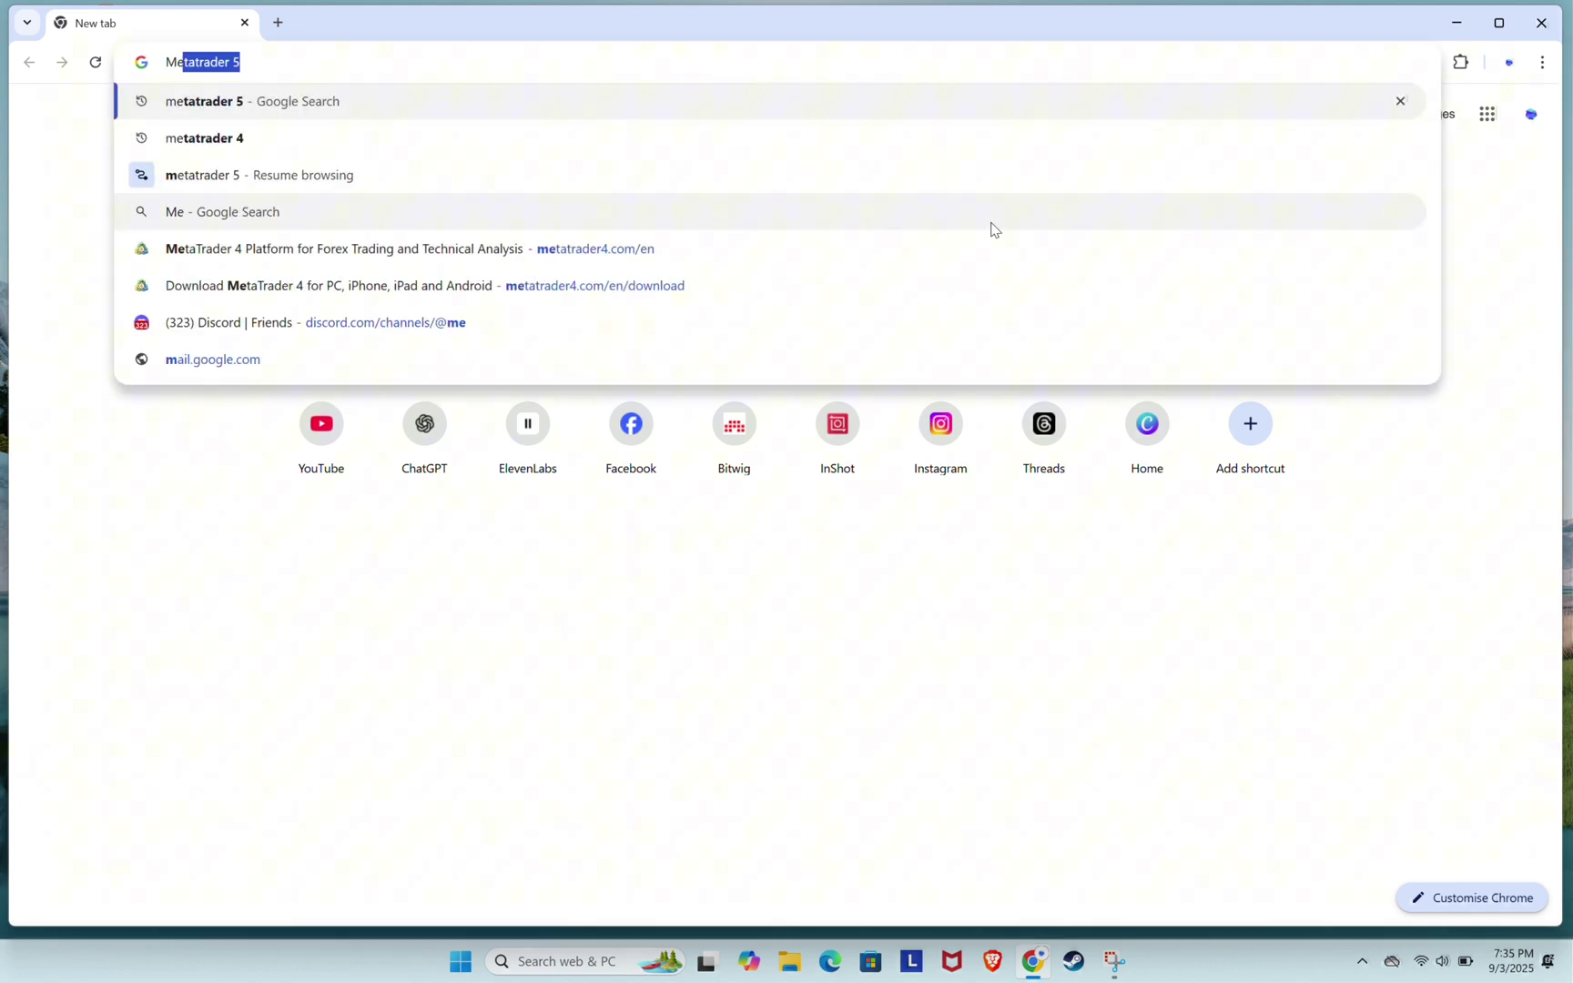
key(Return)
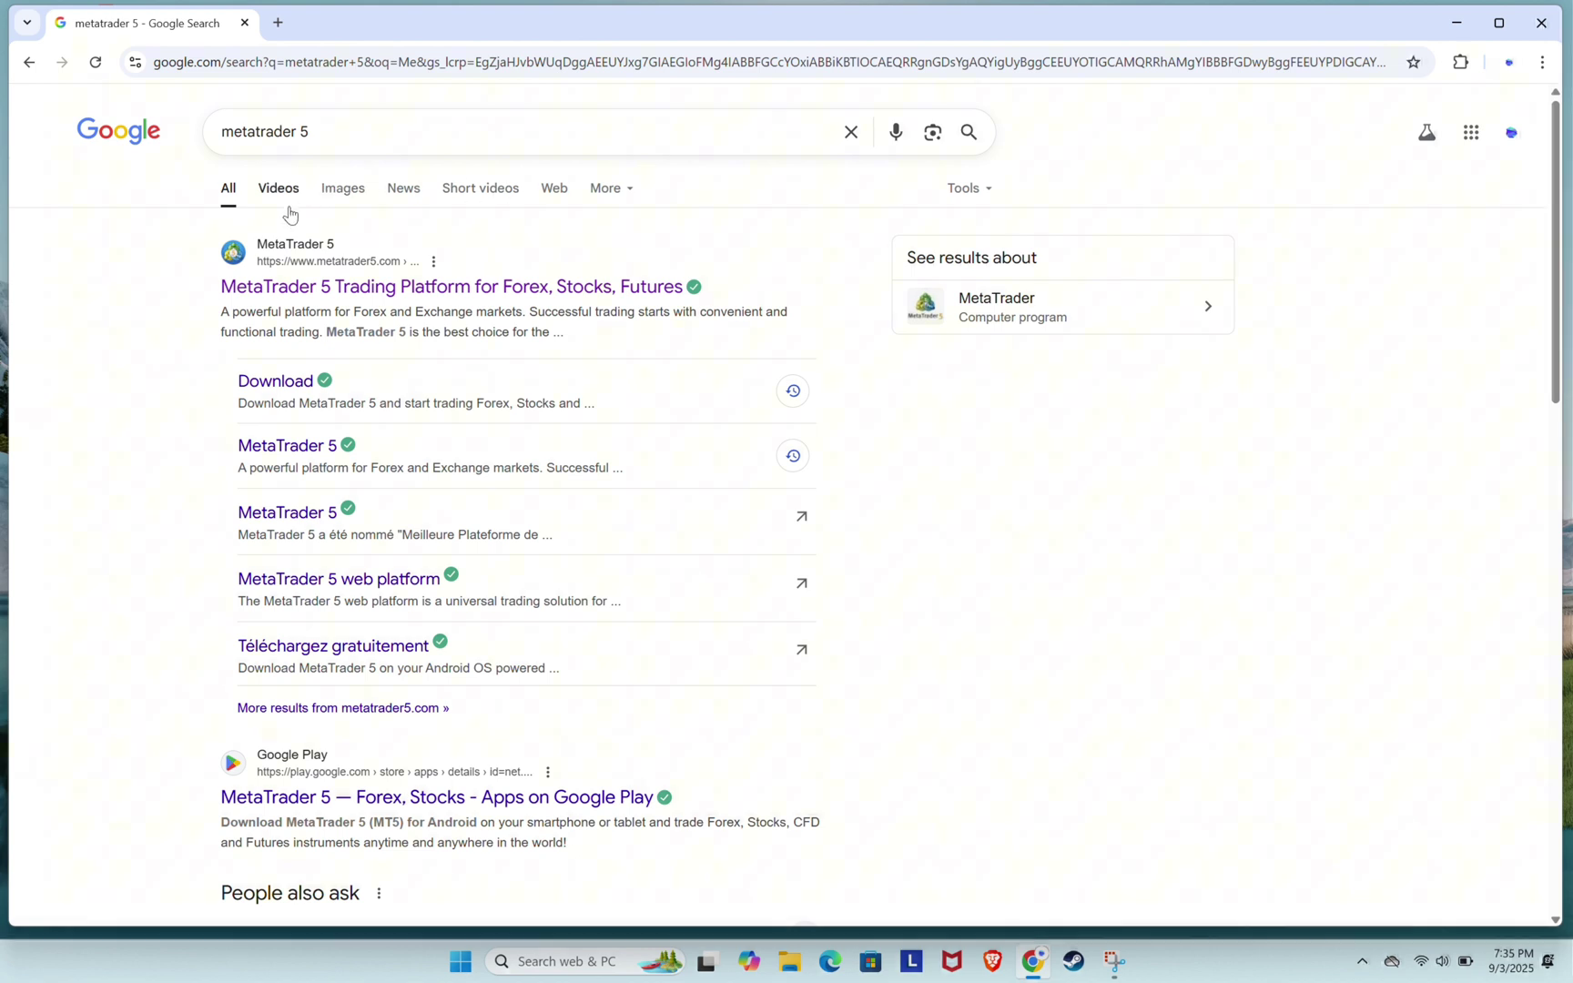
Go from the metatrader5.com result to its Download page and download the Windows installer, mt5setup.
click(341, 299)
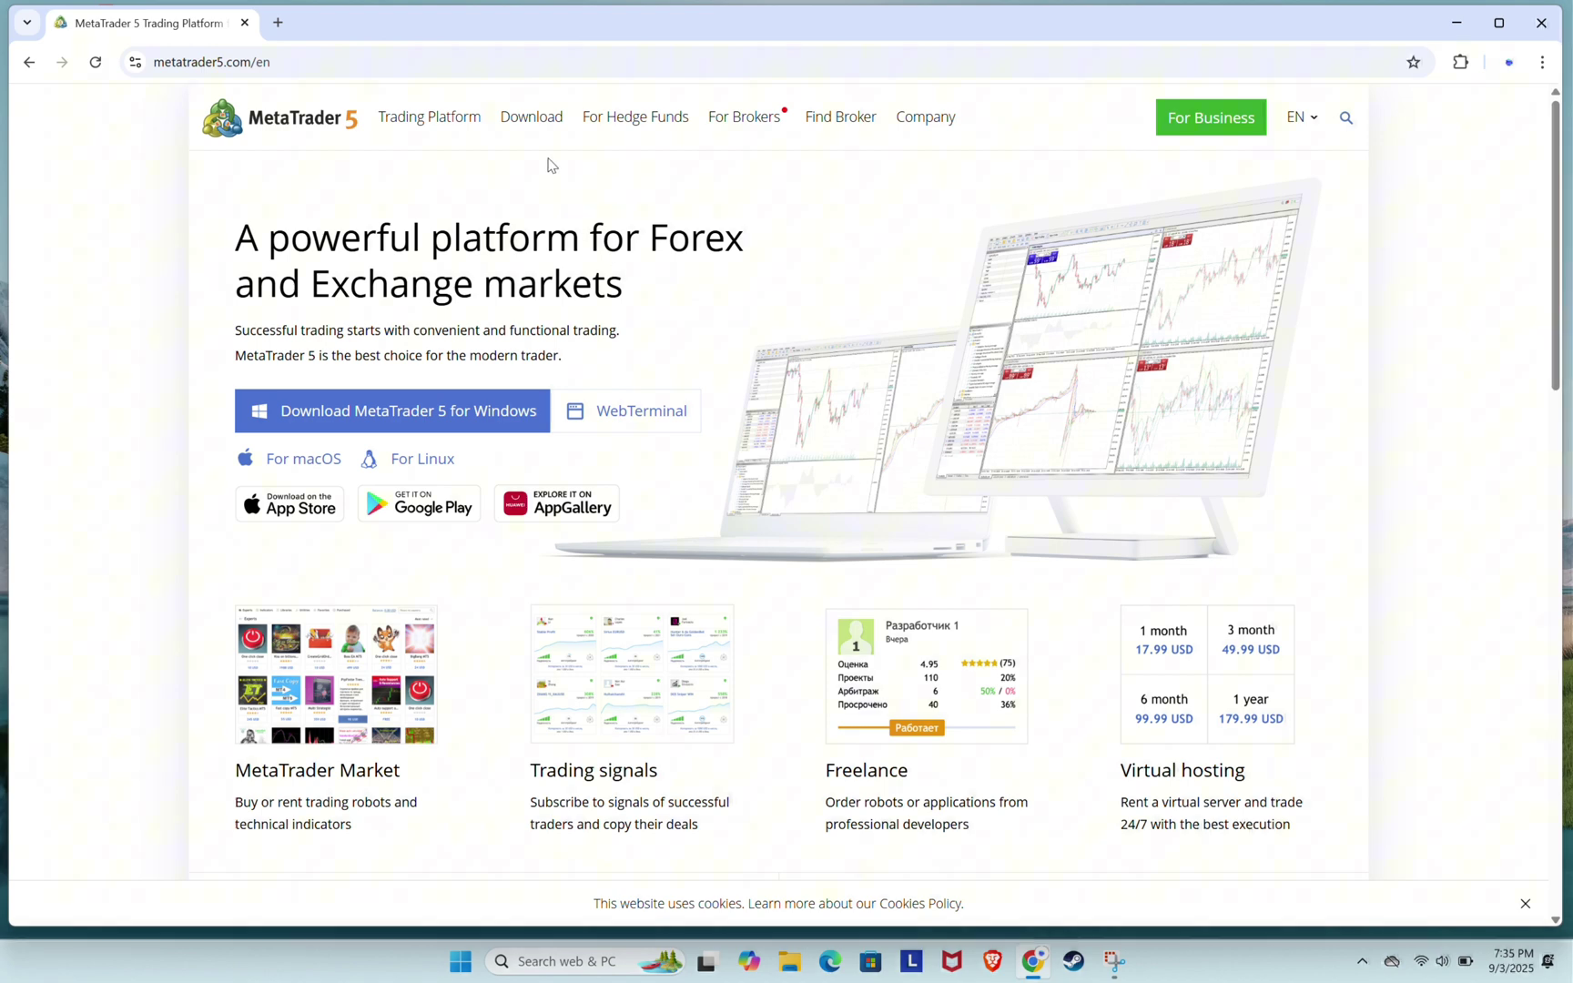
click(540, 127)
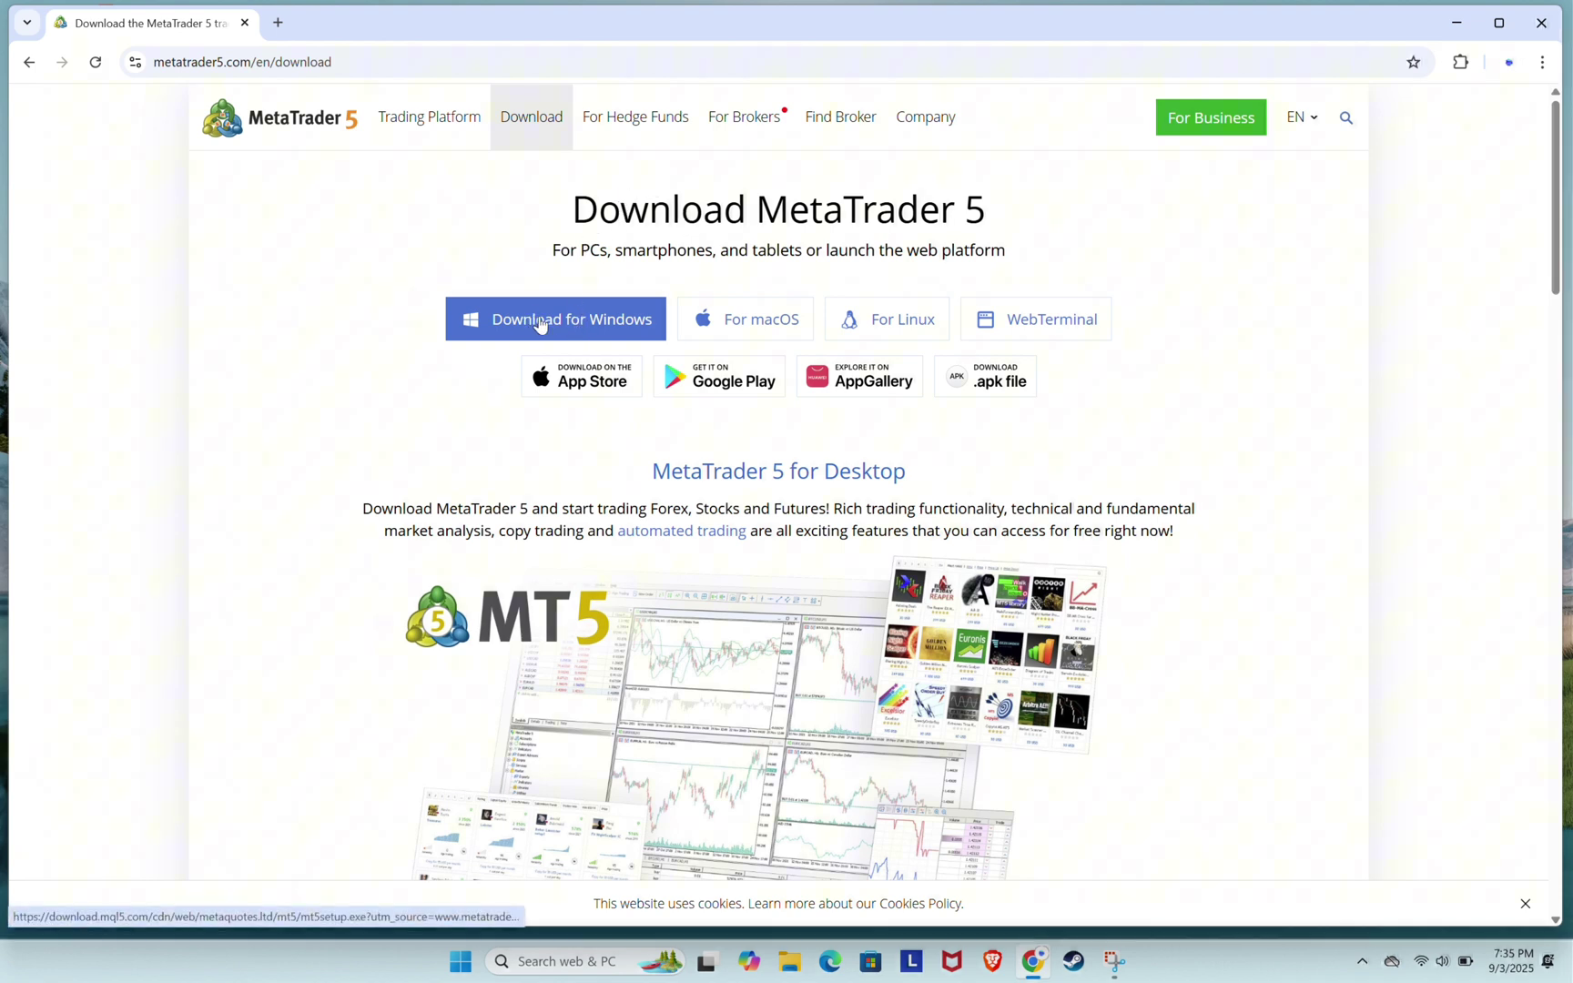
click(572, 324)
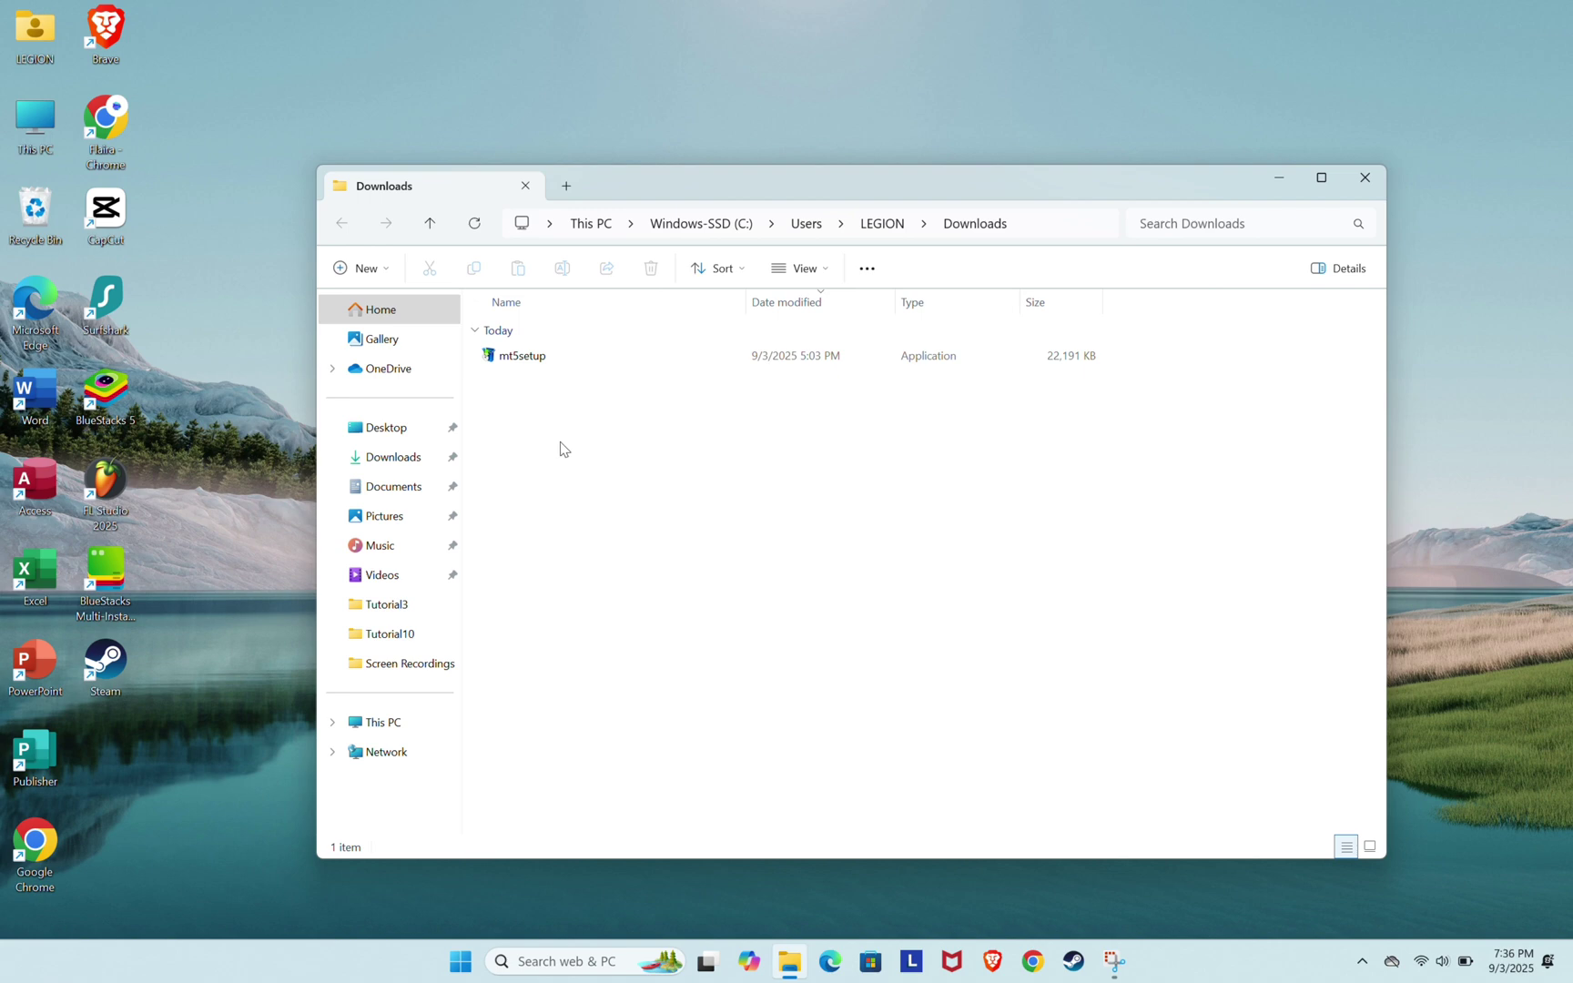
Run mt5setup from Downloads, accept the license agreement and let installation complete.
click(538, 362)
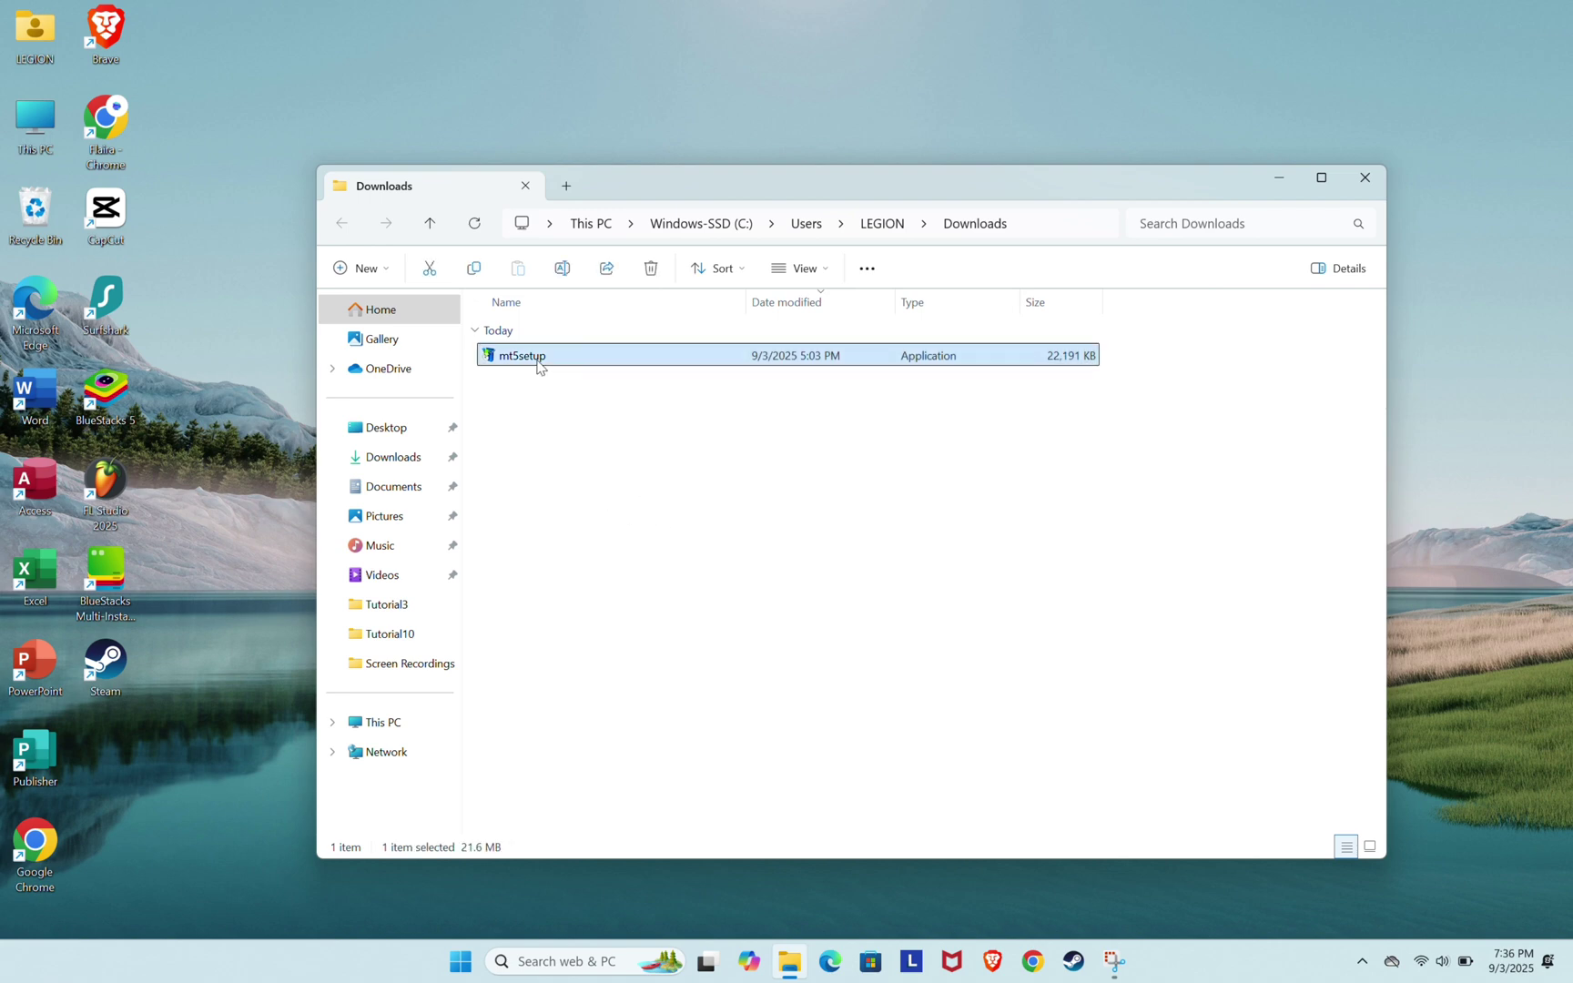
click(1279, 179)
click(886, 637)
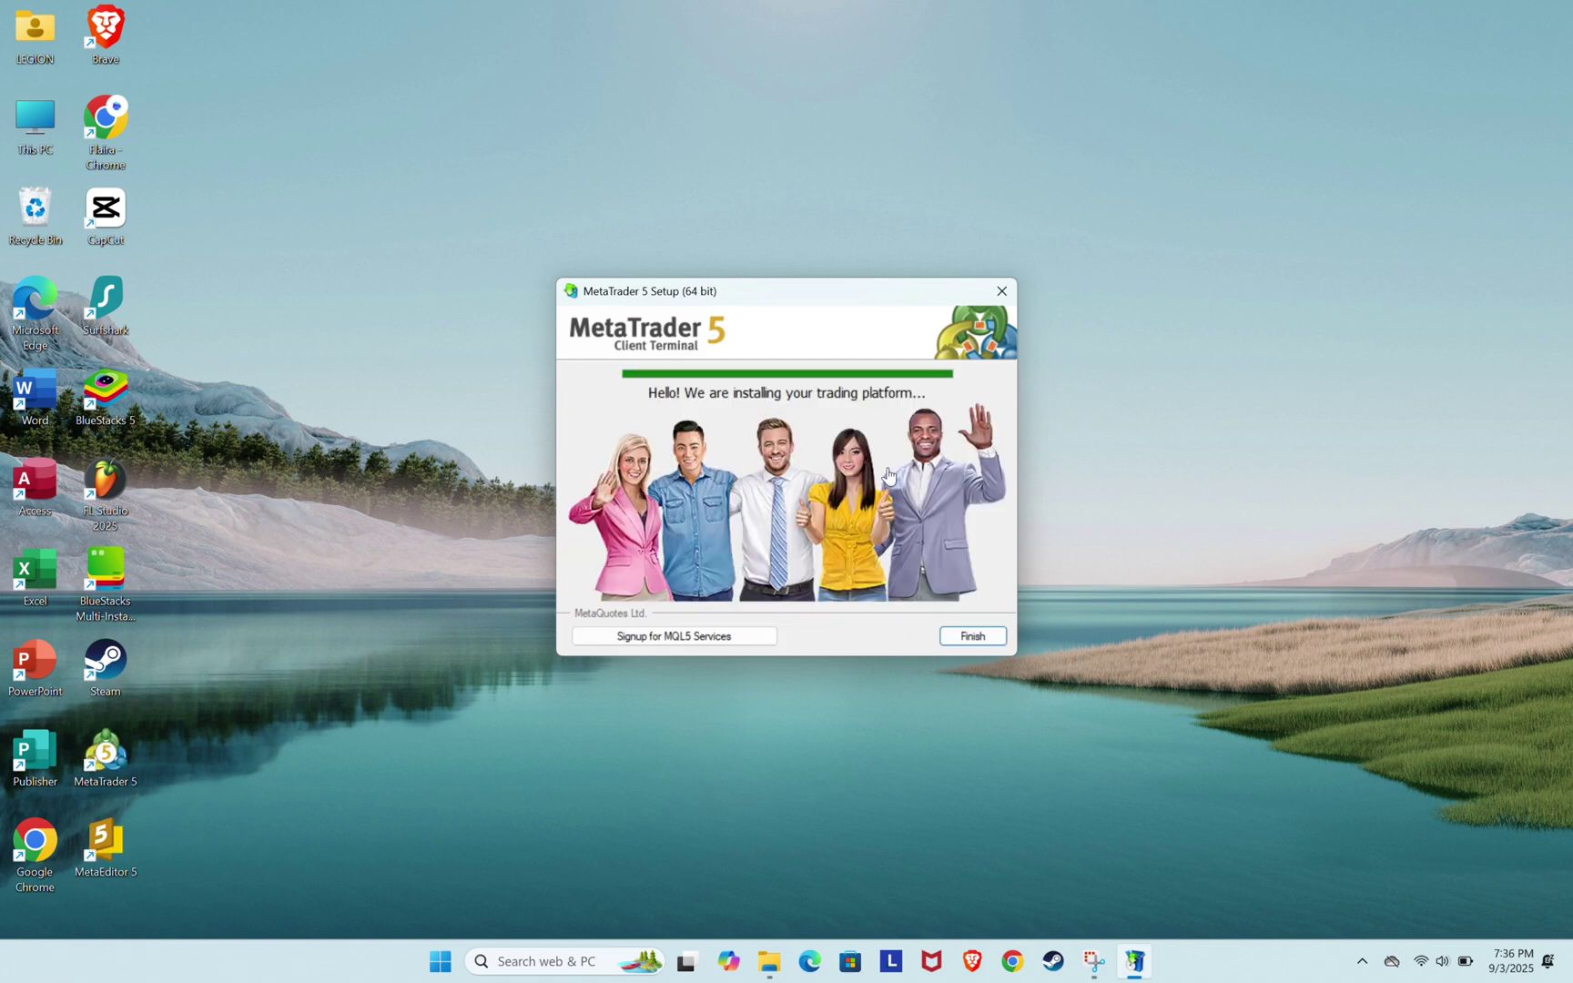
Finish setup and close the leftover 'Download the MetaTrader 5' tab in Edge.
click(997, 637)
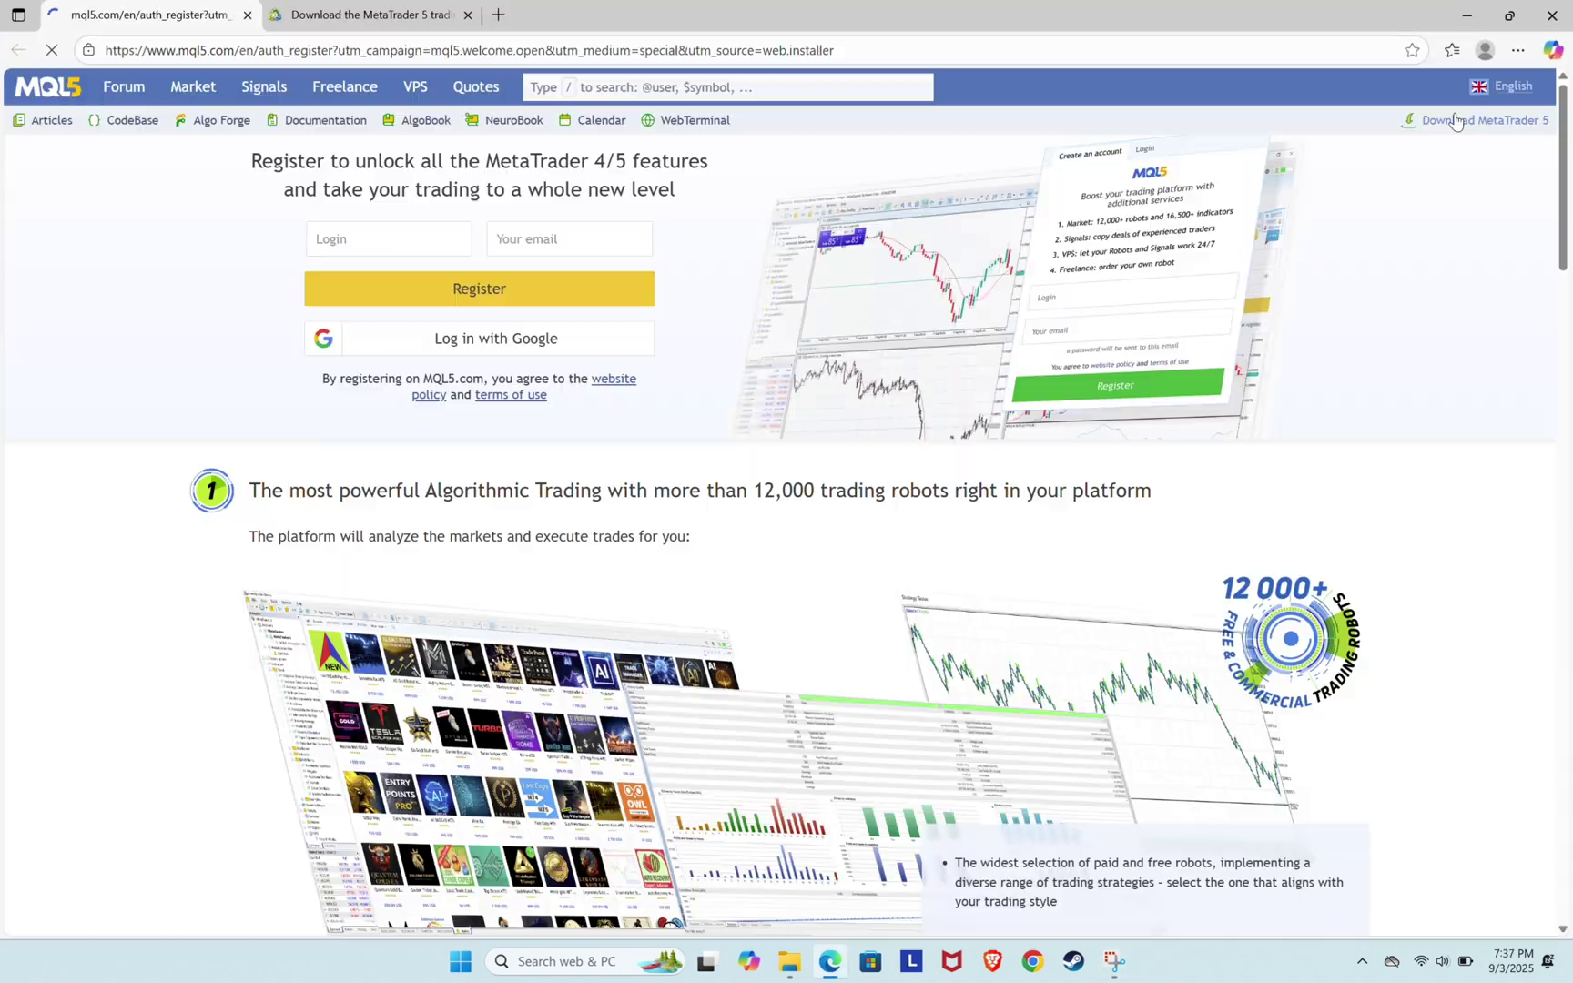
click(467, 14)
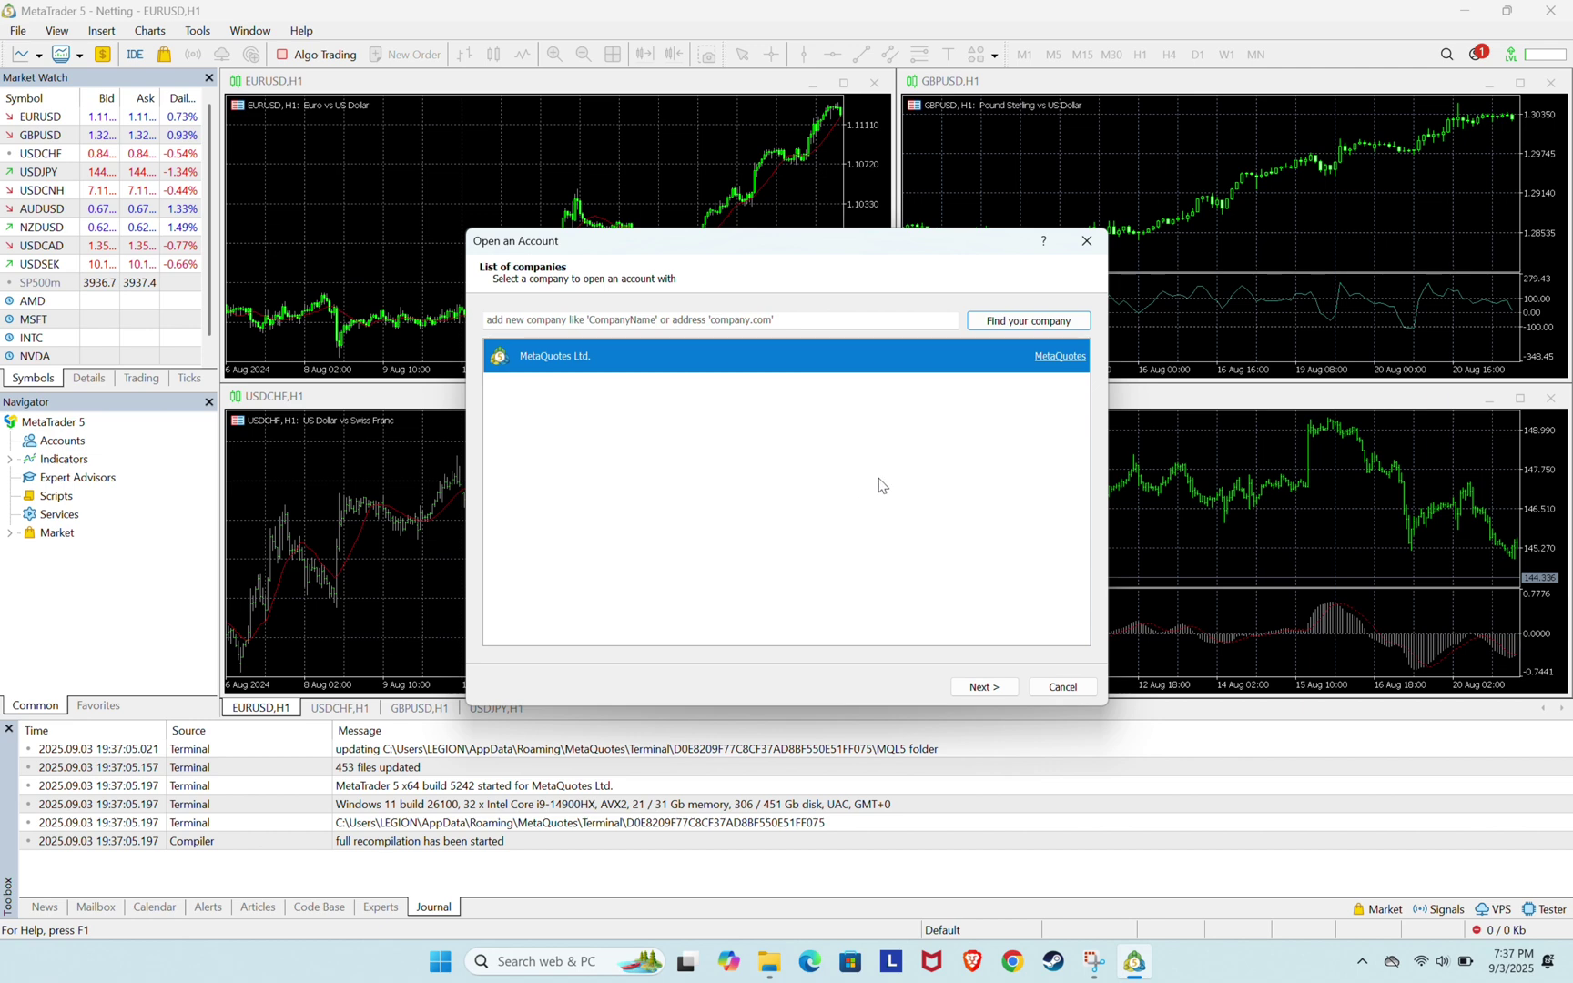
Cancel the Open an Account dialog, browse the menus and select the USDCHF chart.
click(1064, 687)
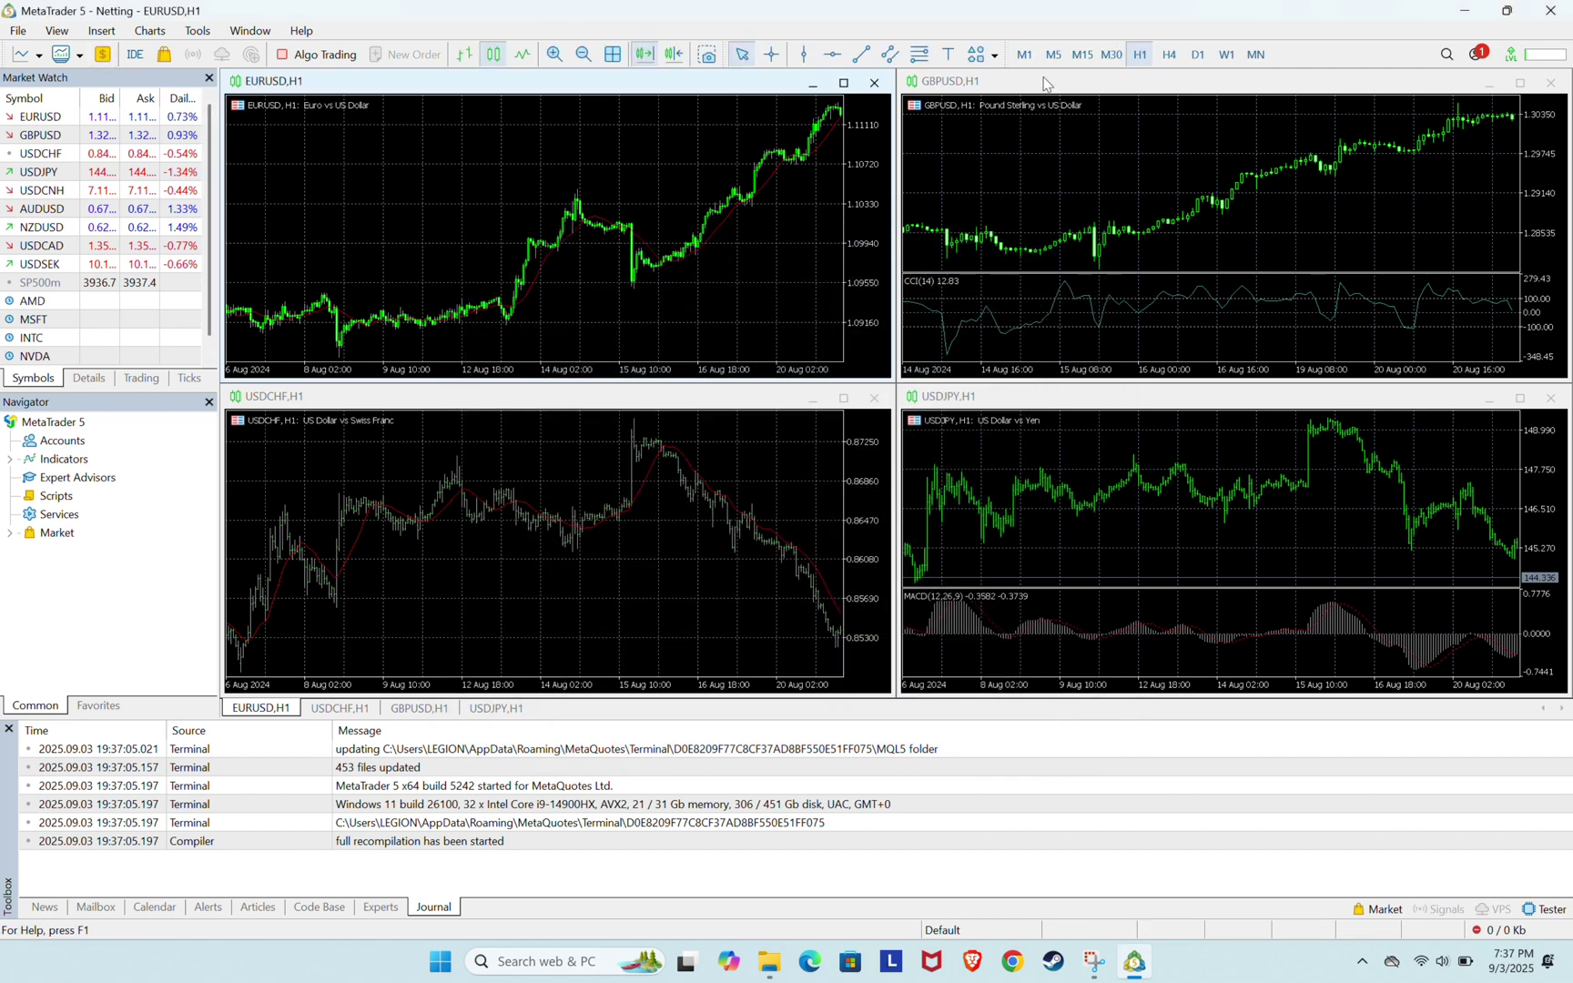
click(101, 30)
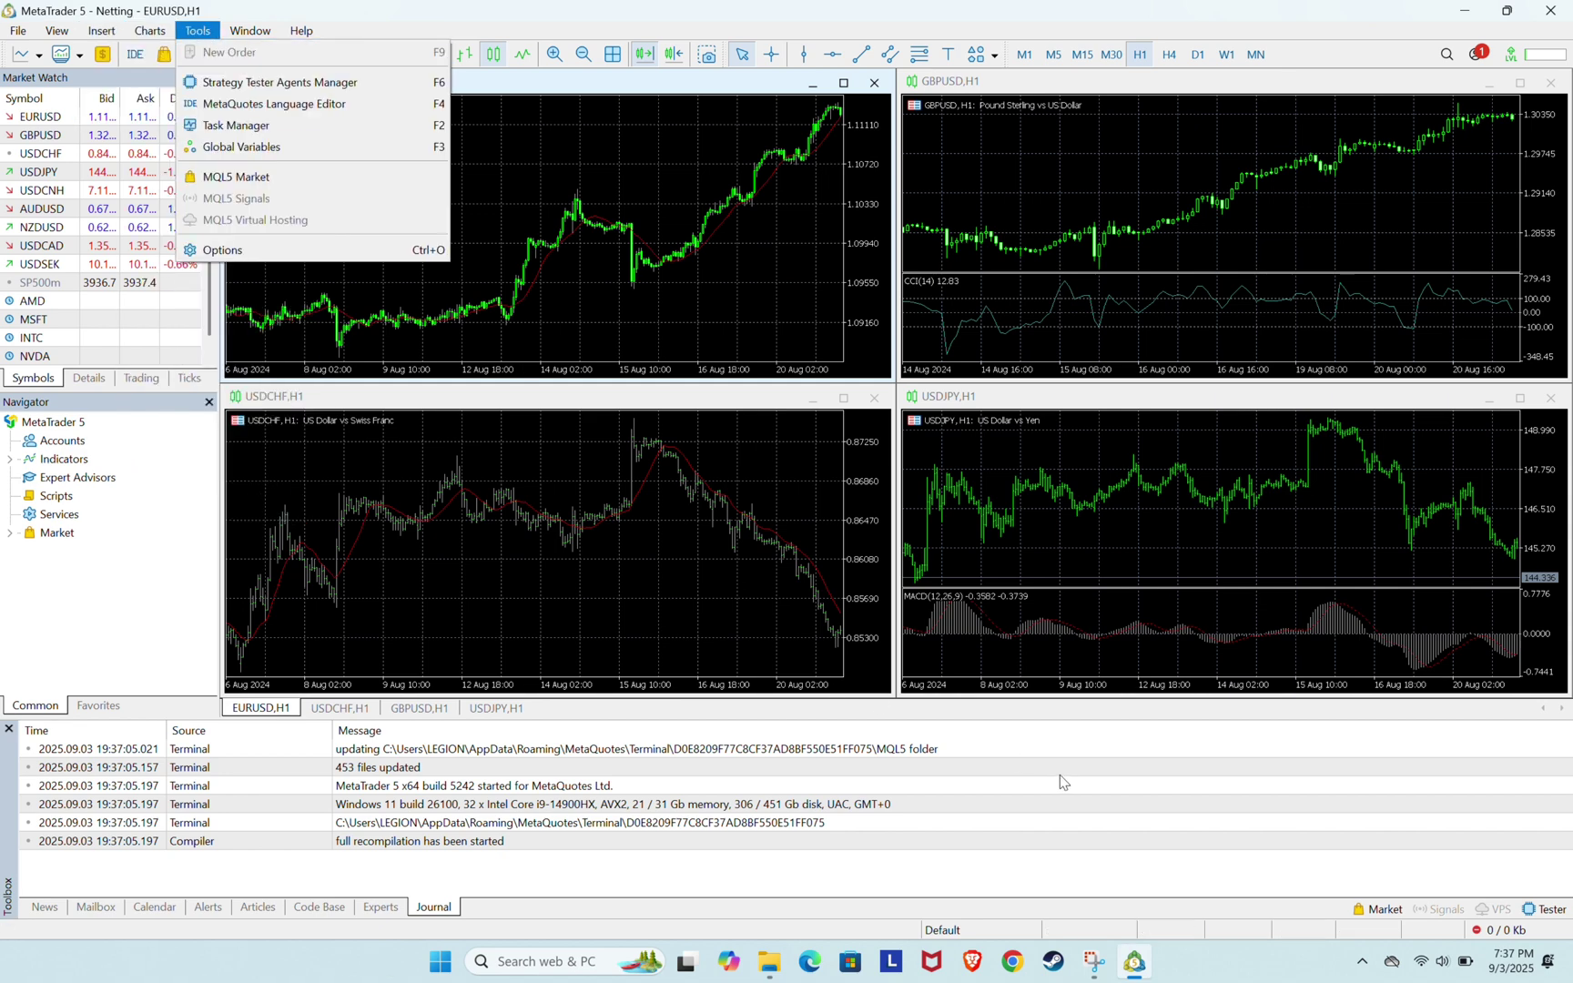
click(836, 479)
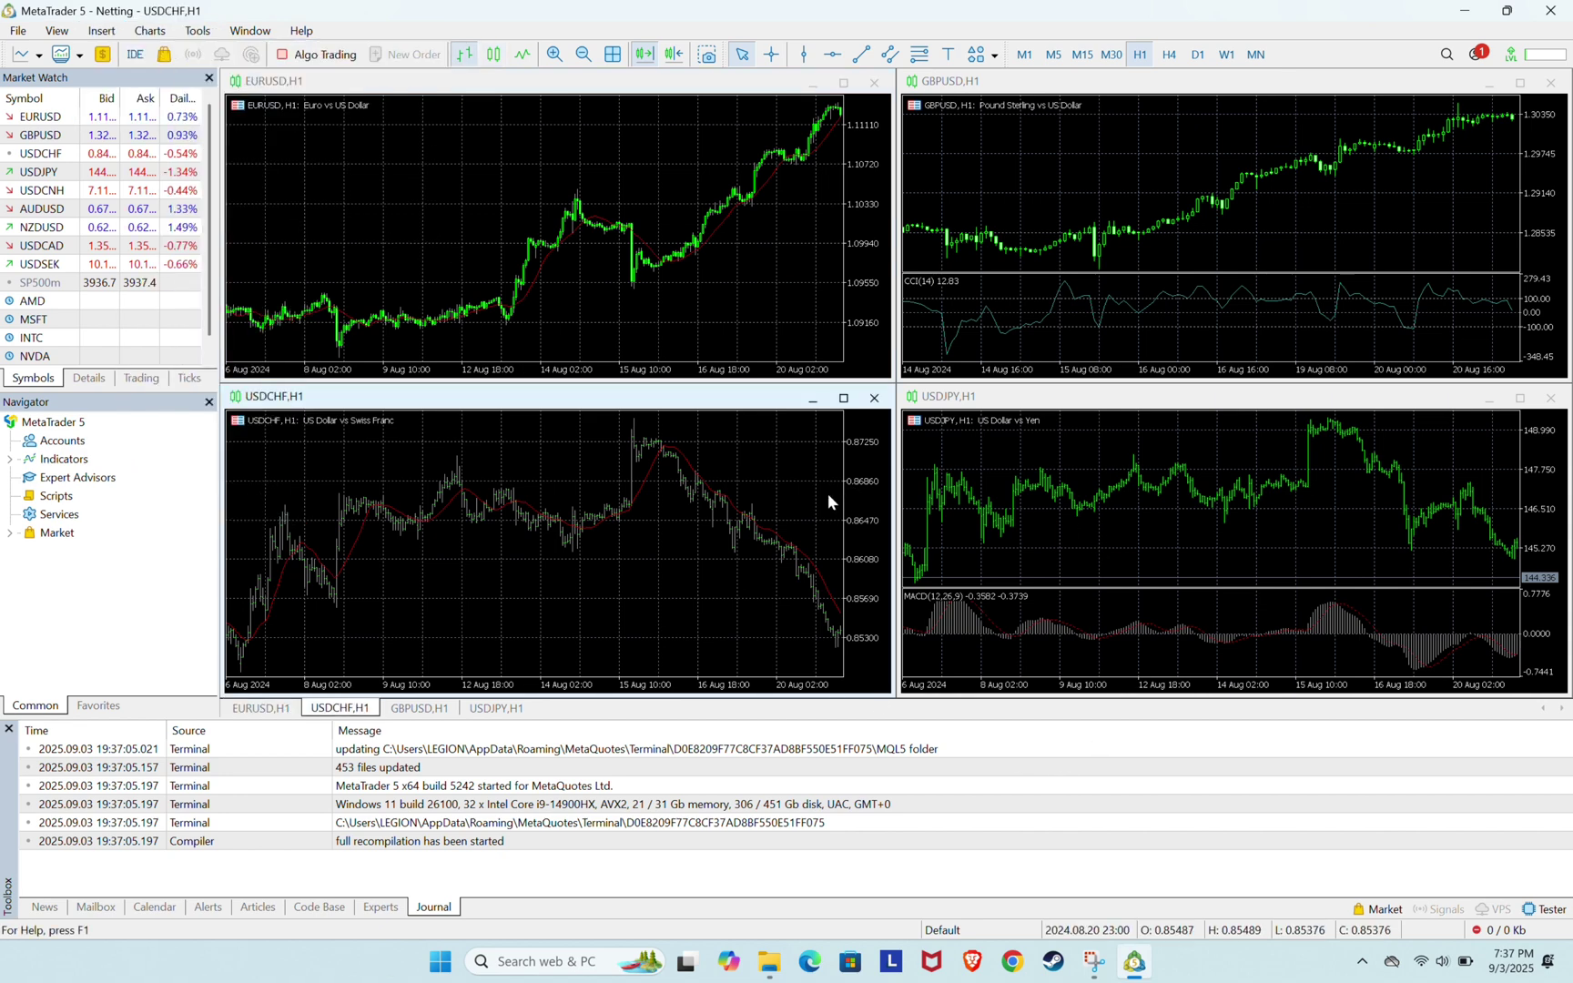